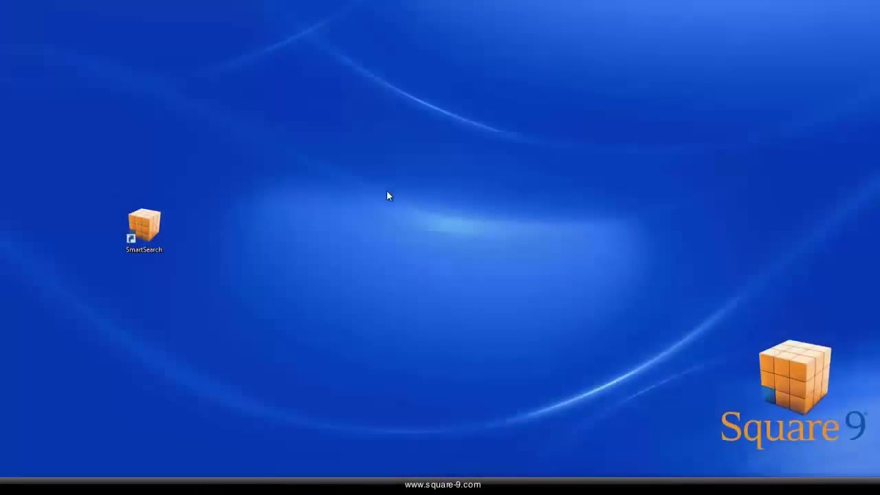
Select the SmartSearch shortcut on the Windows desktop
click(145, 237)
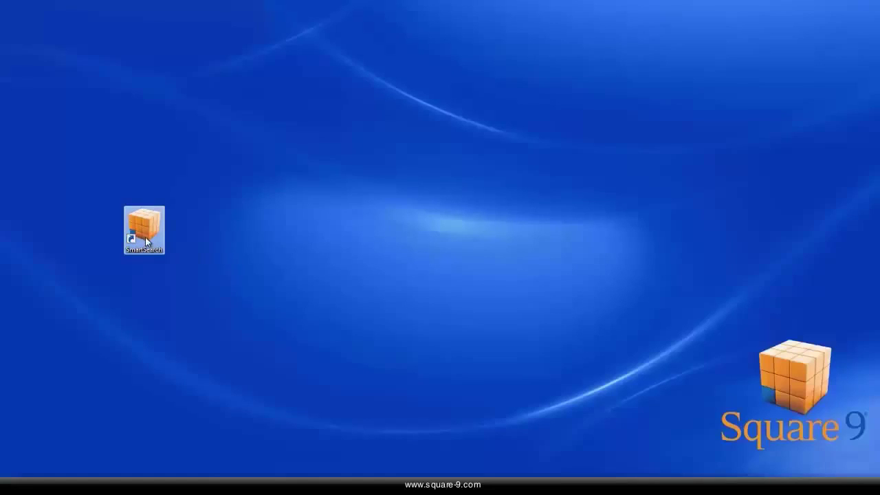
Launch SmartSearch and import 01-Brew Shop PO.pdf from AP Docs into the Accounts Payable inbox
double_click(146, 240)
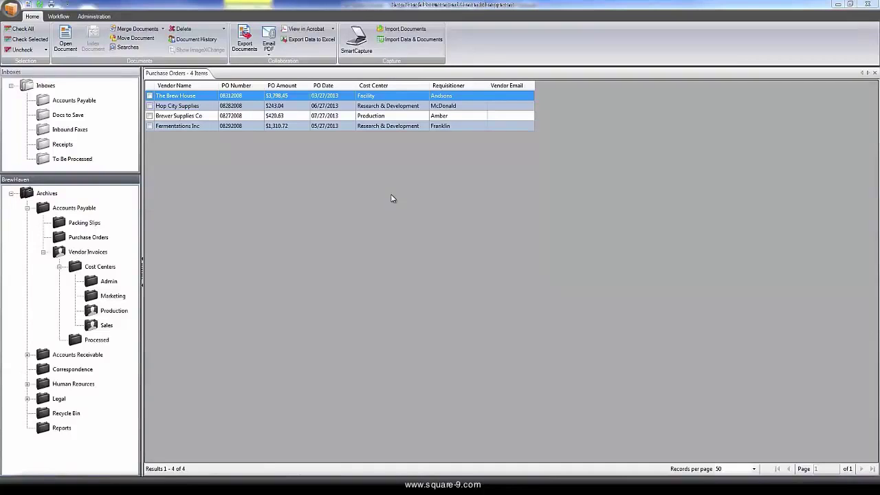
key(alt+Tab)
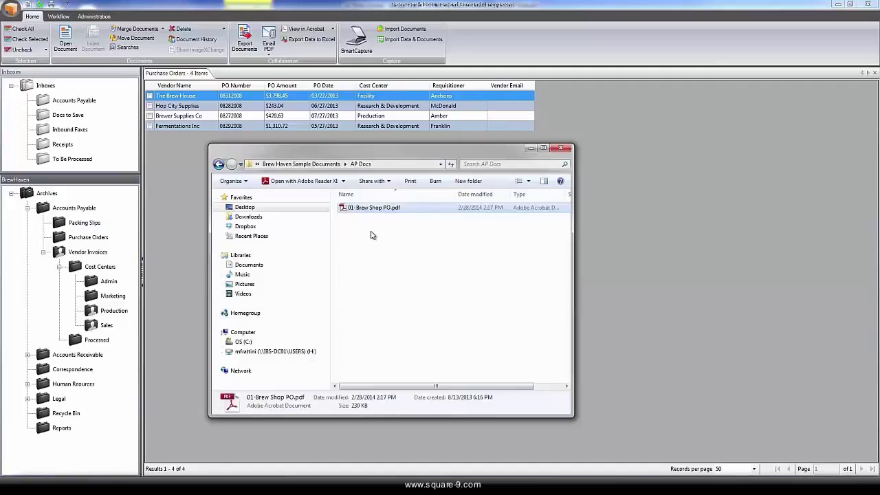
click(378, 236)
click(383, 212)
drag(386, 213, 63, 104)
click(69, 107)
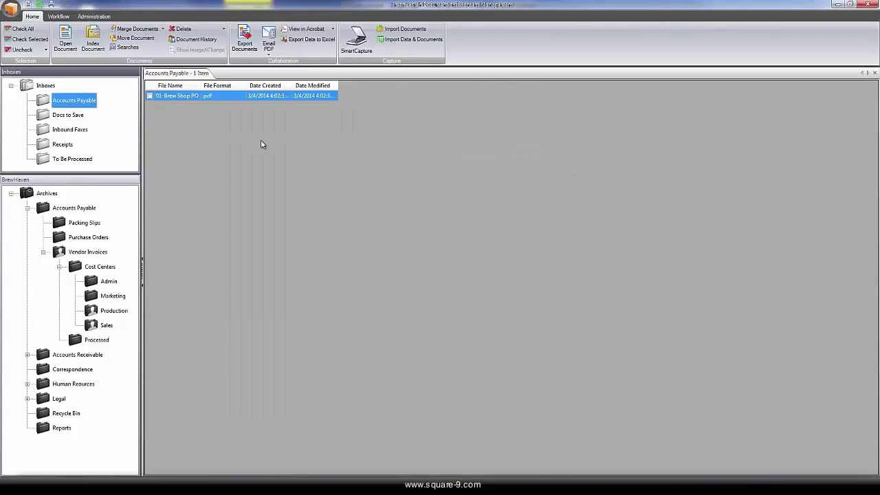
Scan the Brew Shop packing slip into Accounts Payable and save it as 'Packing List'
click(357, 40)
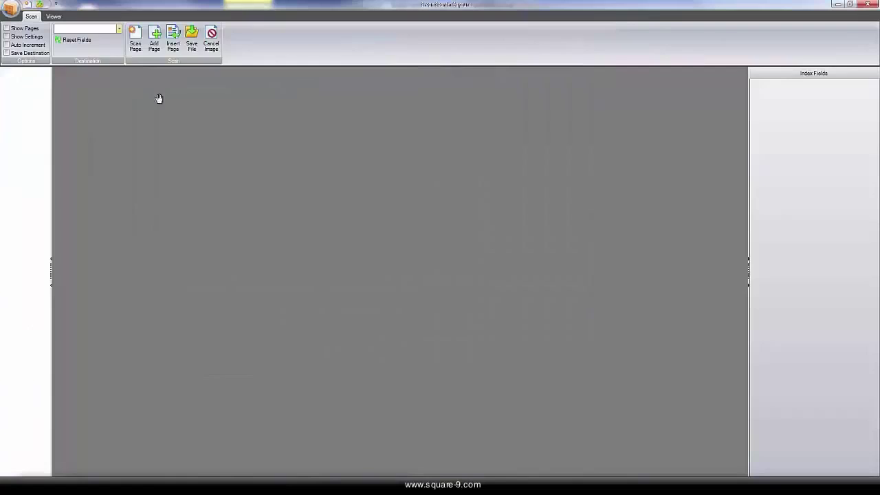
click(119, 30)
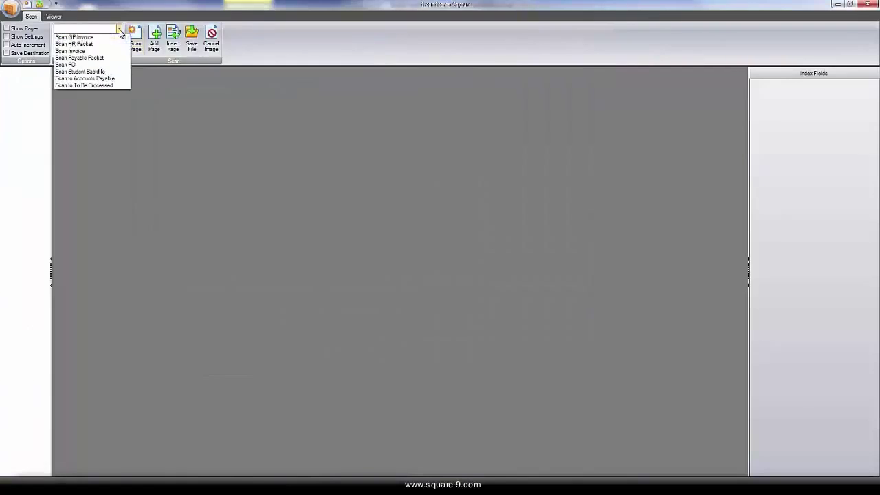
click(97, 78)
click(135, 42)
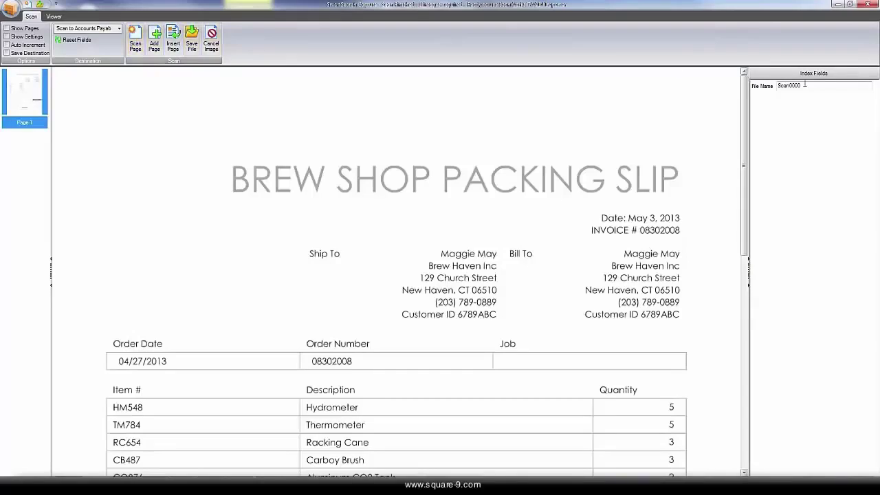
text(Po)
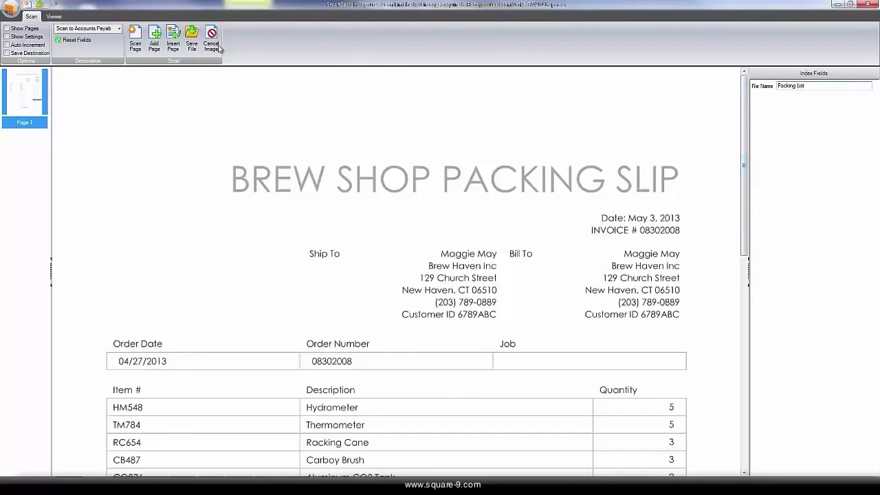
click(192, 42)
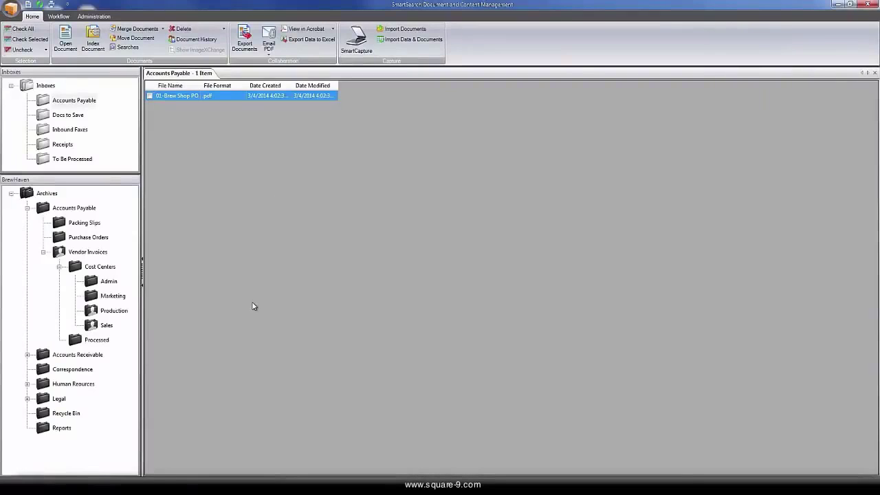
Copy the 03-Brew Shop Invoice.pdf attachment from the Outlook order 08302008 email into Accounts Payable
key(alt+Tab)
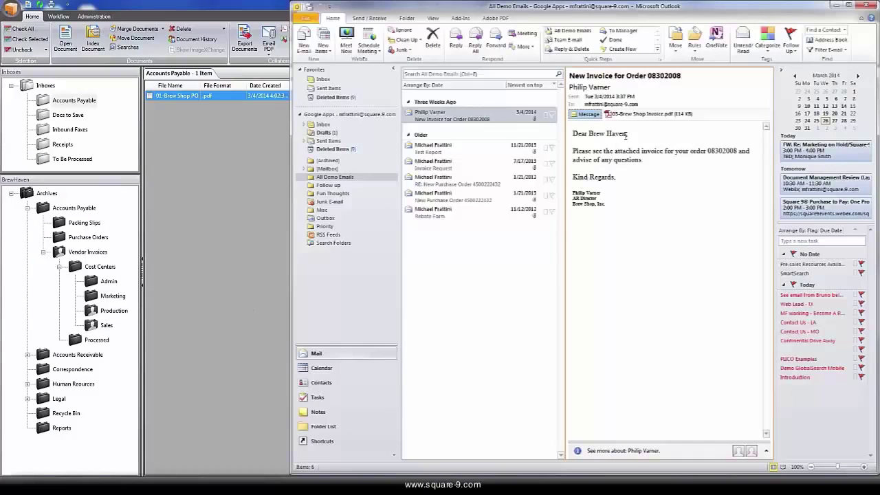
click(639, 115)
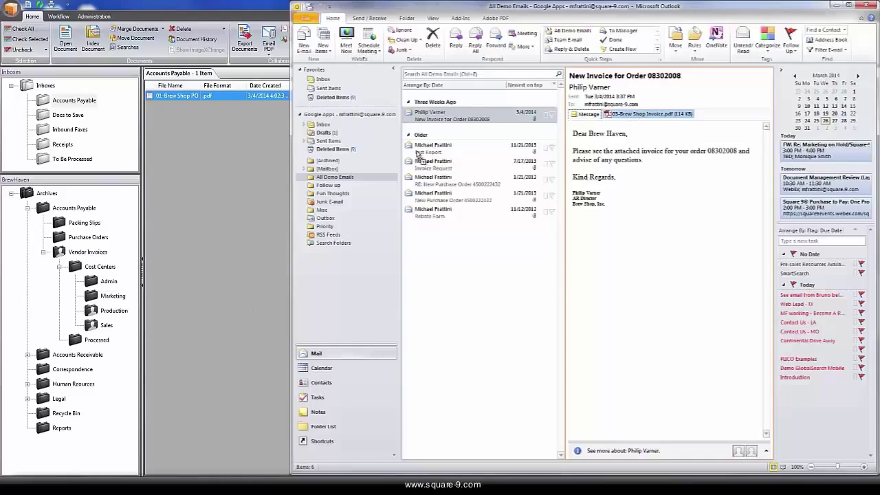
drag(418, 156, 74, 100)
Refresh the inbox, check all three documents and index them into Accounts Payable > Purchase Orders
click(40, 4)
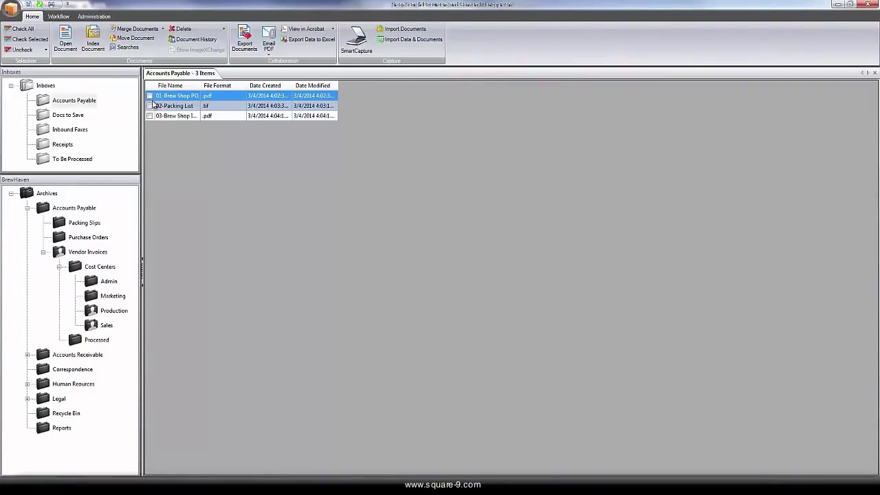
click(149, 96)
click(149, 105)
click(149, 116)
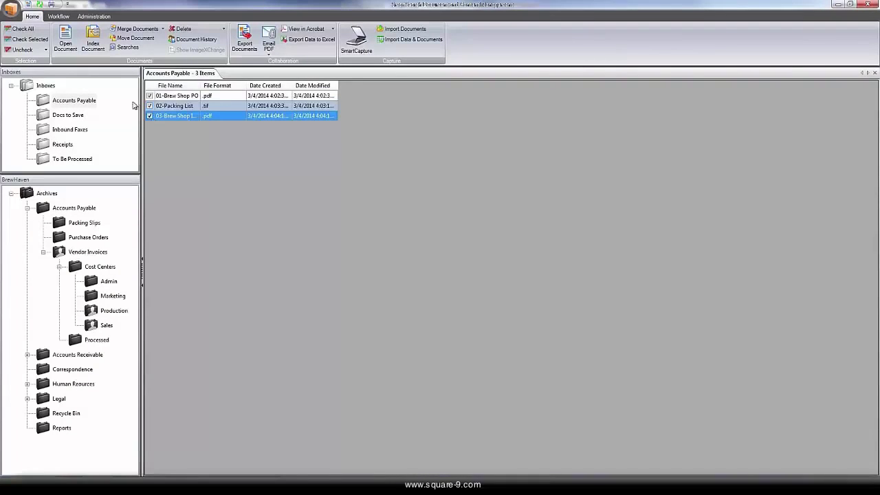
click(94, 41)
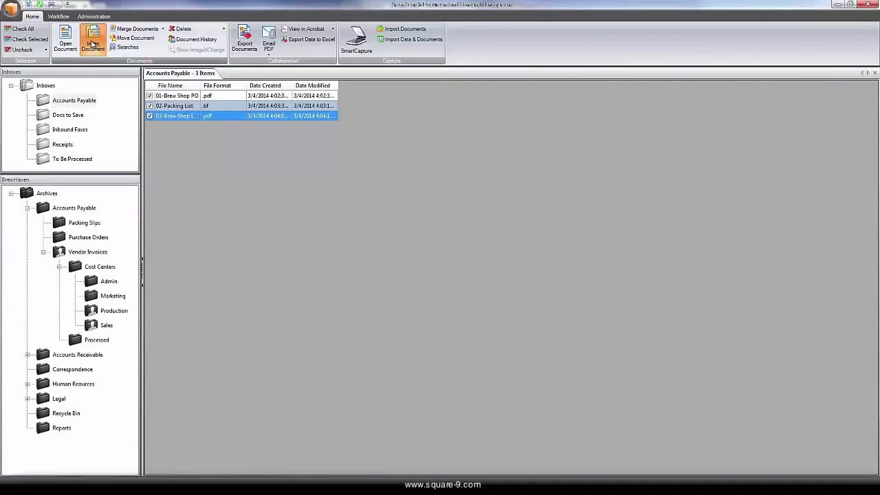
click(379, 187)
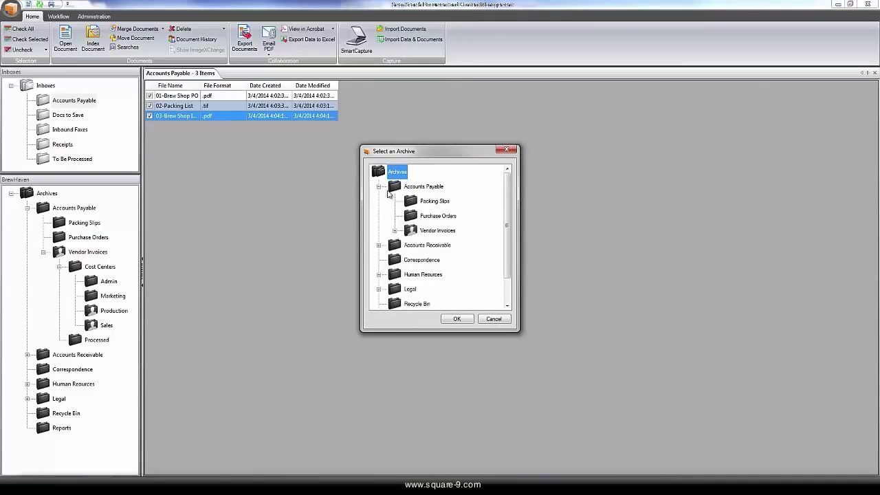
click(434, 216)
click(457, 318)
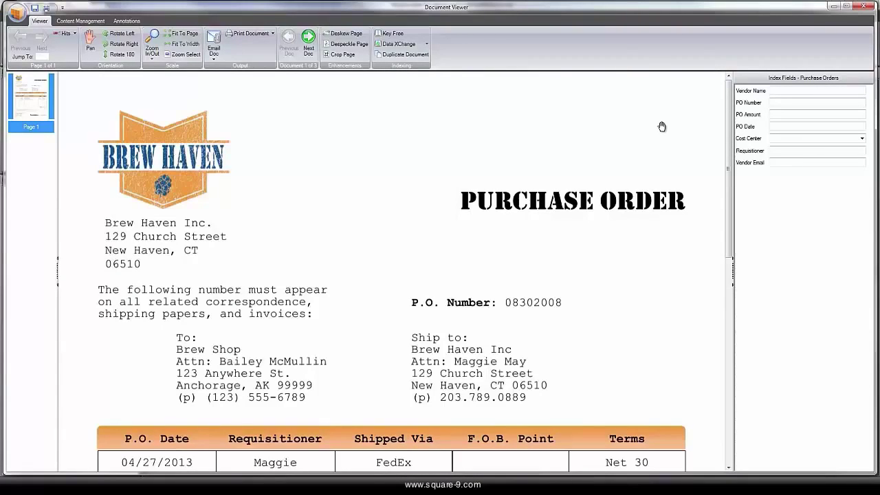
Capture the purchase order's fields from the page, including vendor Brew Shop and PO date 04/27/2013
click(781, 91)
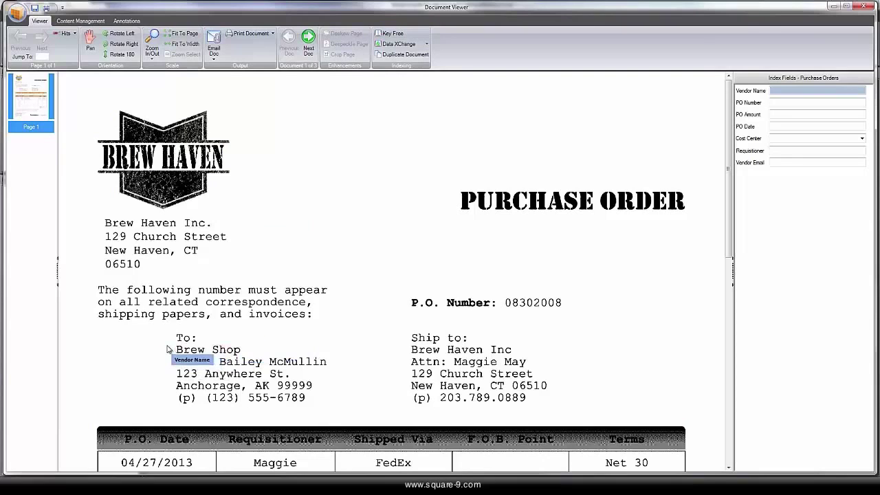
drag(169, 349, 269, 363)
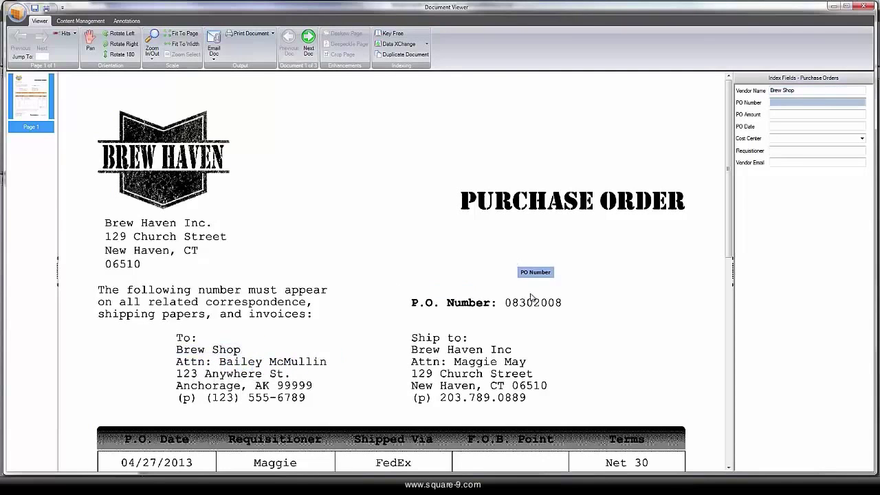
drag(504, 296, 571, 308)
drag(729, 201, 722, 353)
mouse_move(610, 351)
mouse_down()
mouse_move(668, 373)
mouse_move(659, 373)
mouse_up()
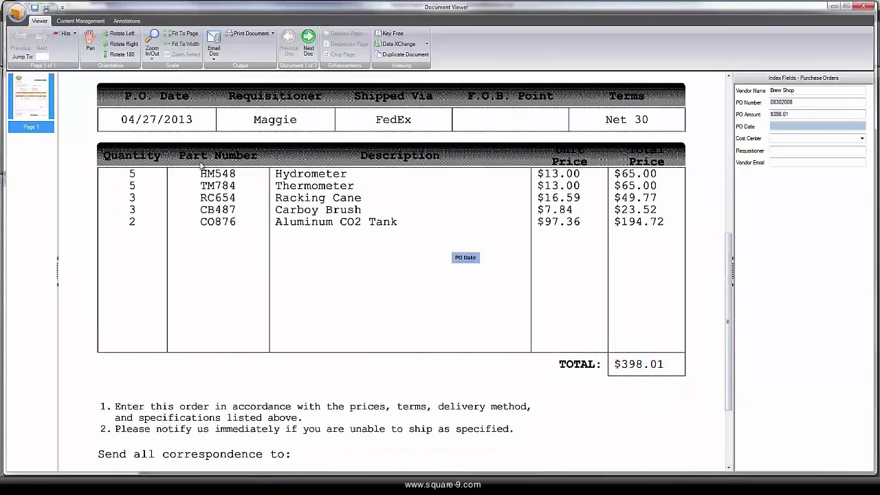
drag(120, 112, 186, 146)
Set cost center to Production and requisitioner to Maggie, then advance to the packing slip
click(863, 139)
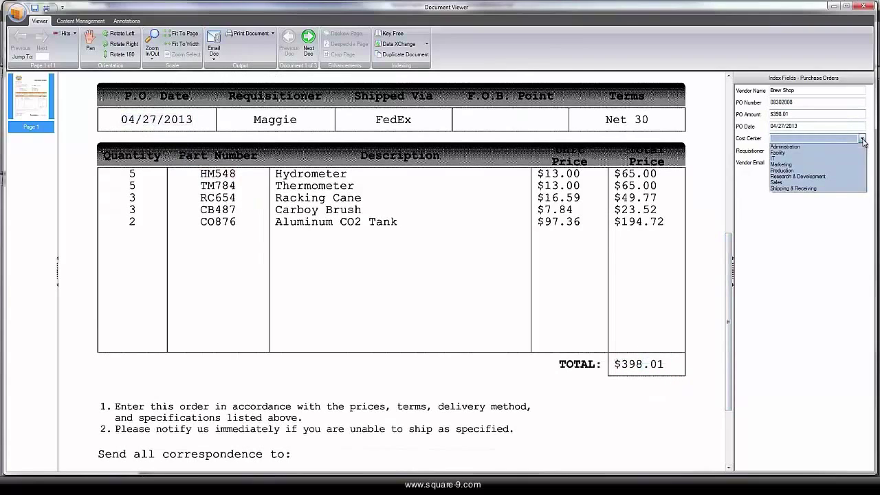
click(788, 170)
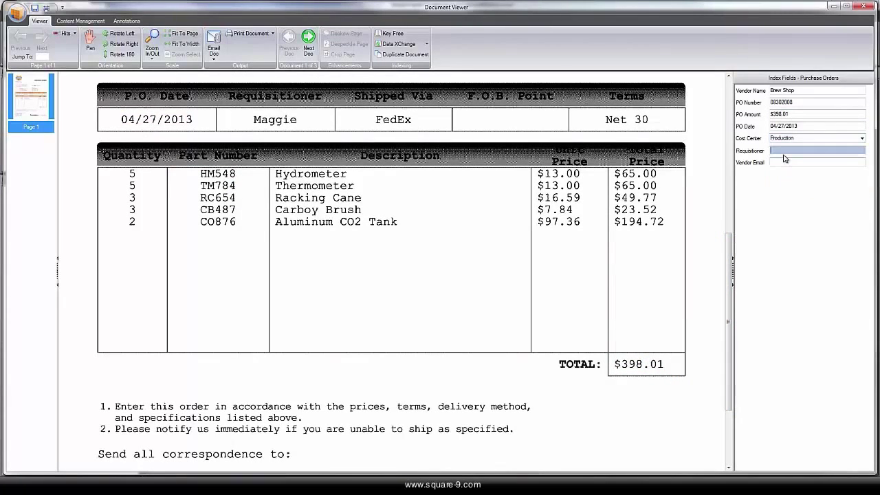
drag(253, 111, 291, 130)
click(306, 135)
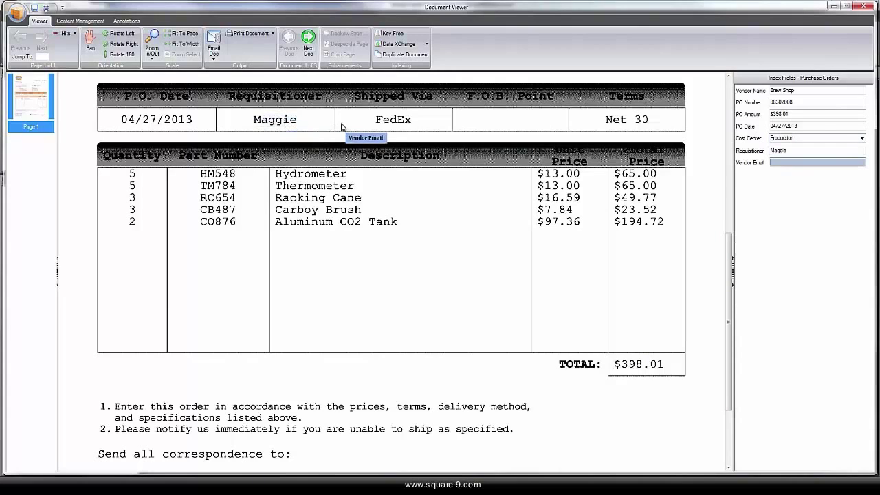
click(308, 43)
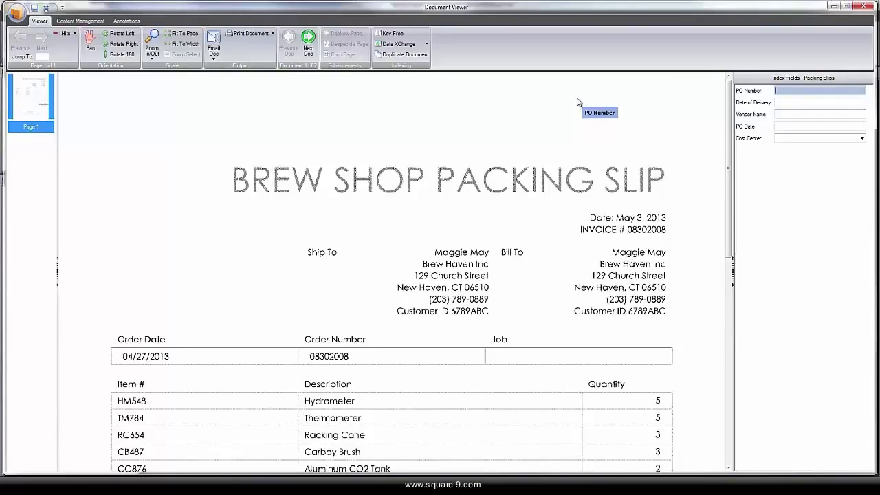
Capture PO number 08302008 and fill vendor, PO date and cost center from Microsoft Dynamics GP
click(323, 357)
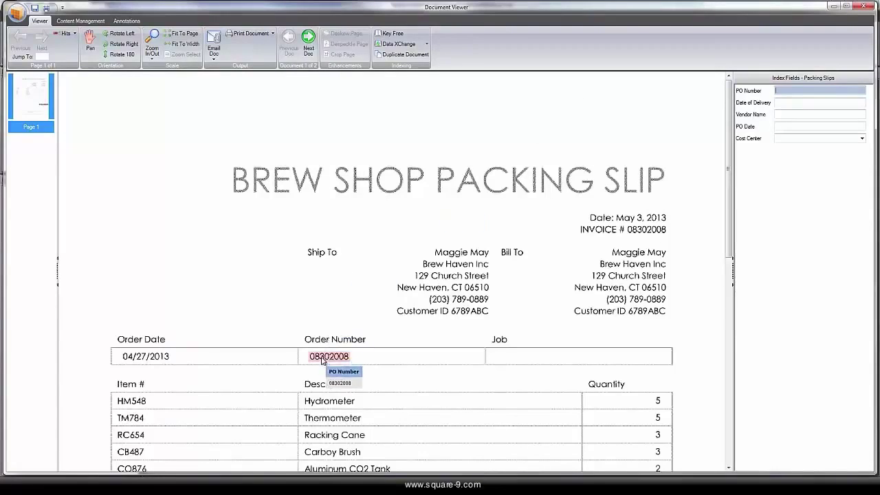
click(426, 44)
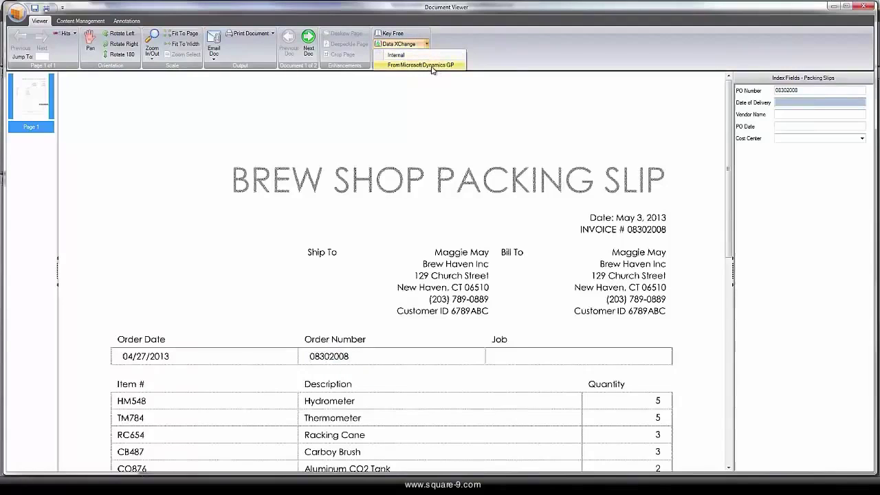
click(432, 65)
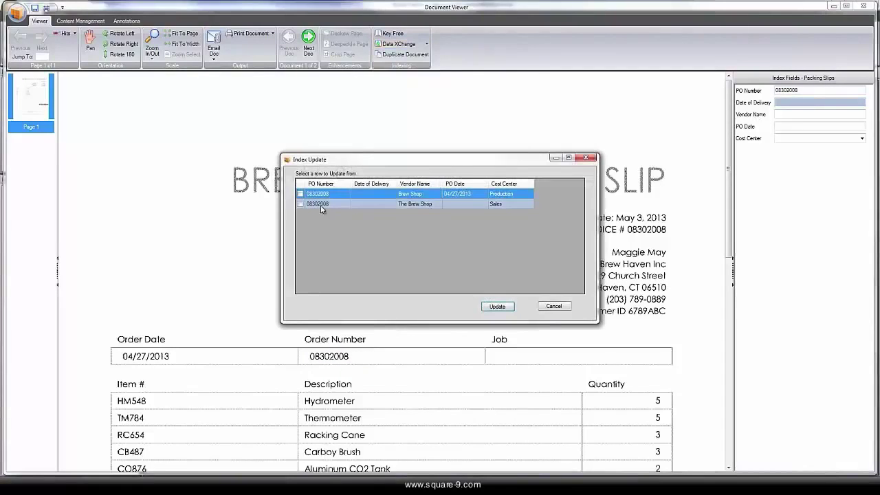
click(498, 306)
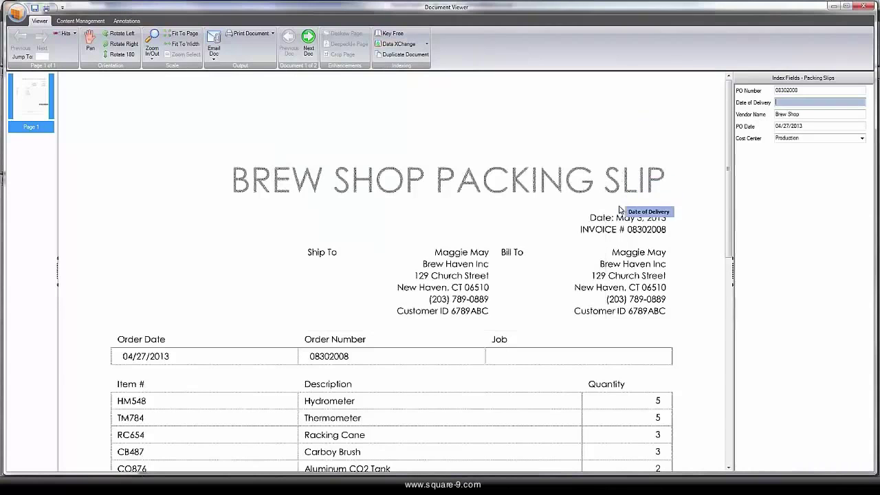
Capture 05/03/2013 as the Date of Delivery and advance to the Brew Shop invoice
drag(617, 214, 667, 223)
click(691, 235)
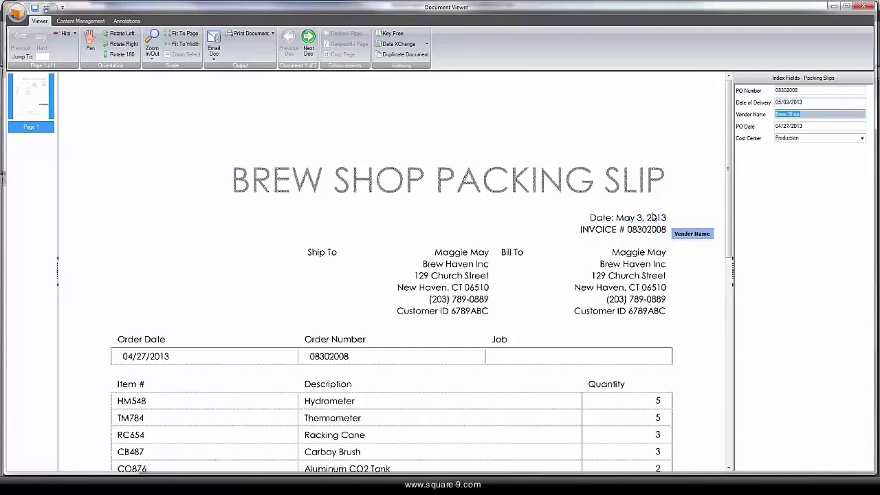
click(309, 48)
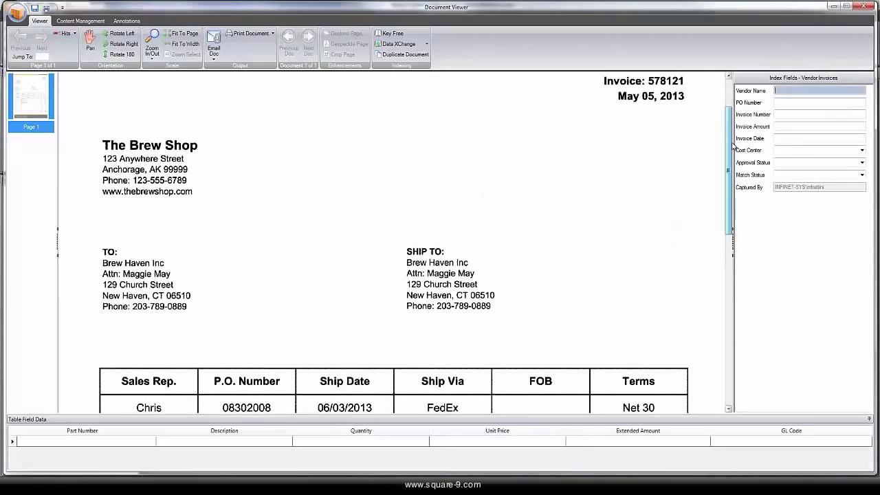
Capture vendor The Brew Shop, PO 08302008, invoice 578121, the total and date 05/05/2013
drag(100, 134, 205, 154)
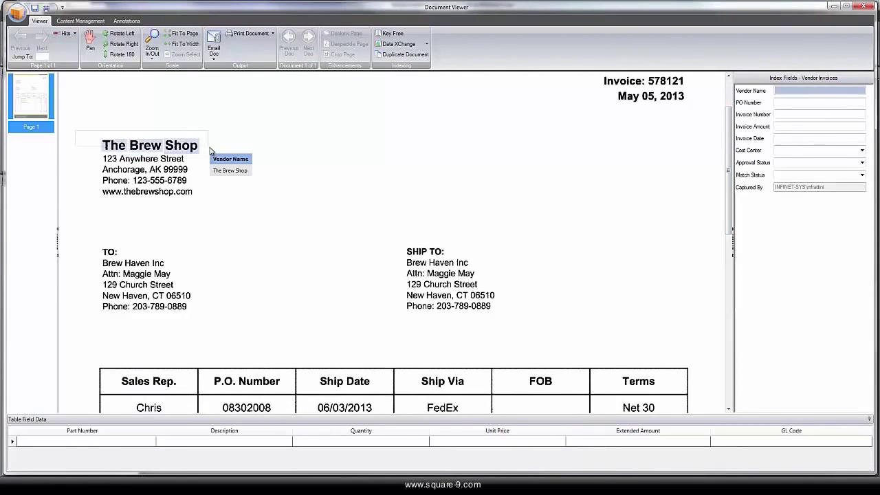
click(212, 159)
drag(222, 400, 274, 415)
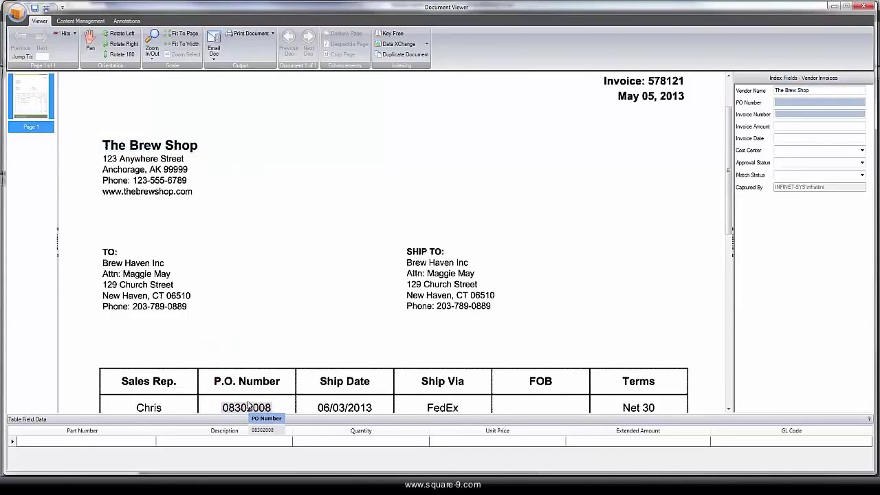
drag(647, 75, 688, 89)
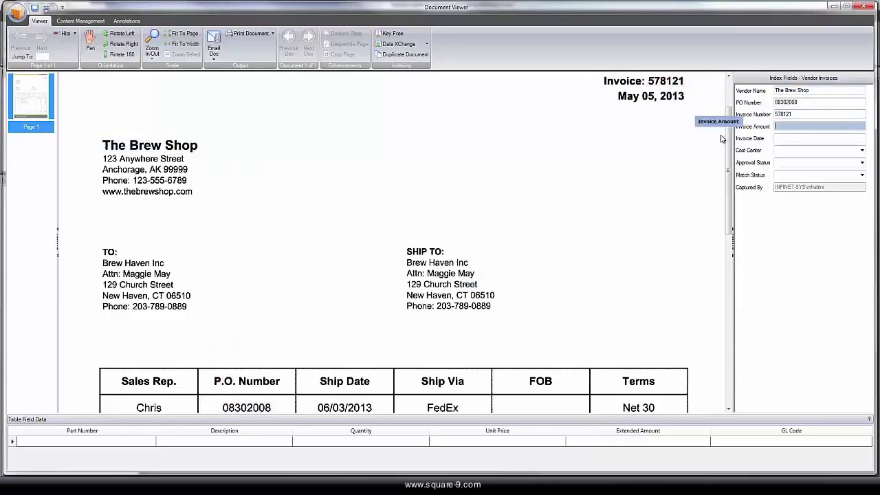
scroll(698, 314, down, 5)
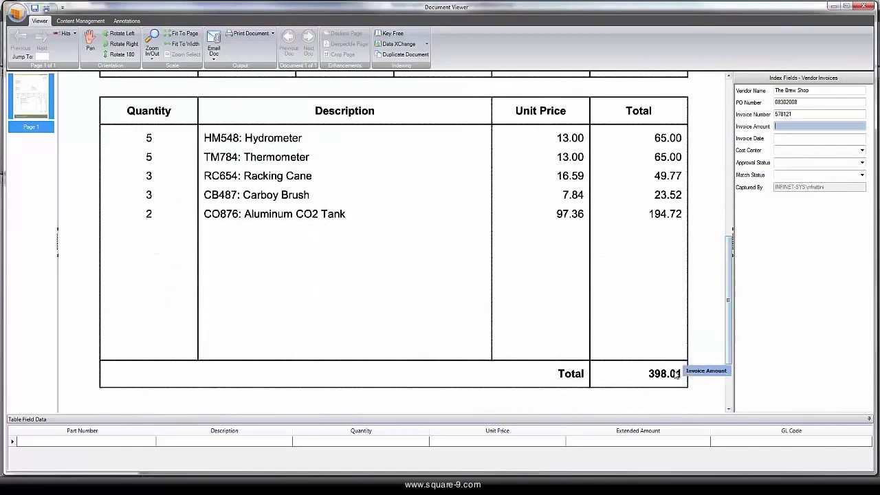
drag(646, 364, 688, 373)
scroll(735, 323, up, 5)
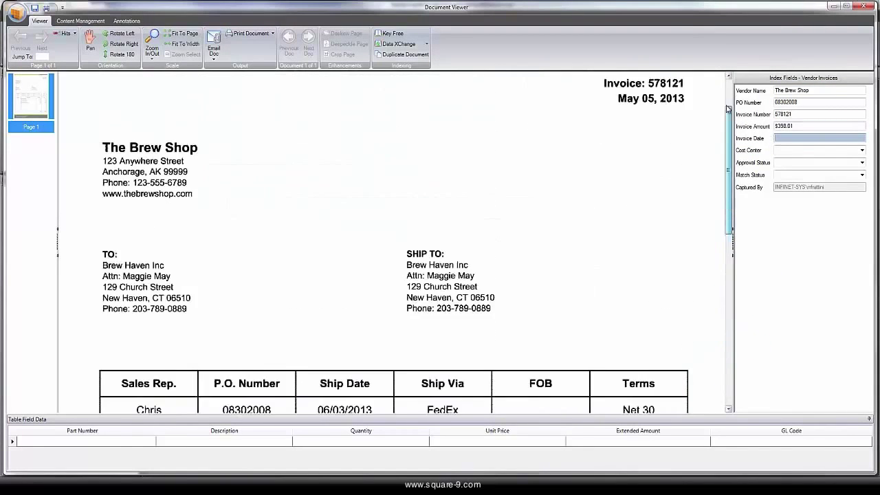
drag(615, 121, 687, 135)
Set the invoice's cost center to Production and approval status to Pending
scroll(709, 141, down, 1)
click(862, 151)
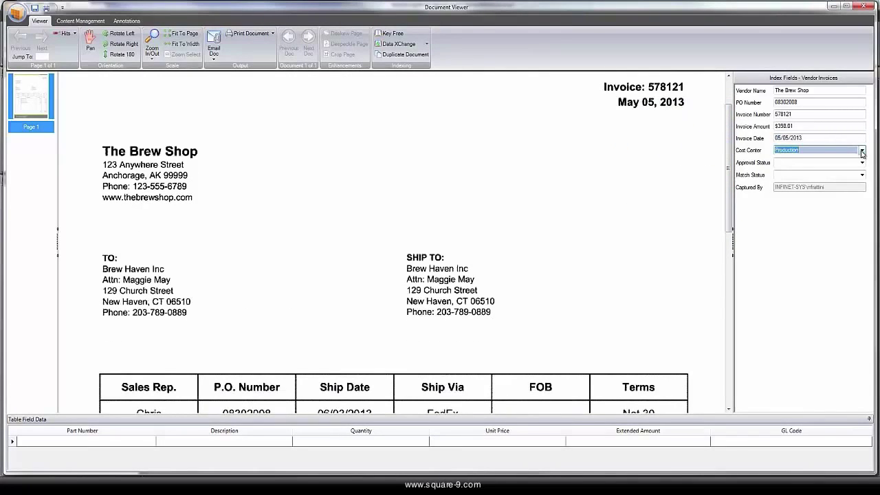
click(862, 152)
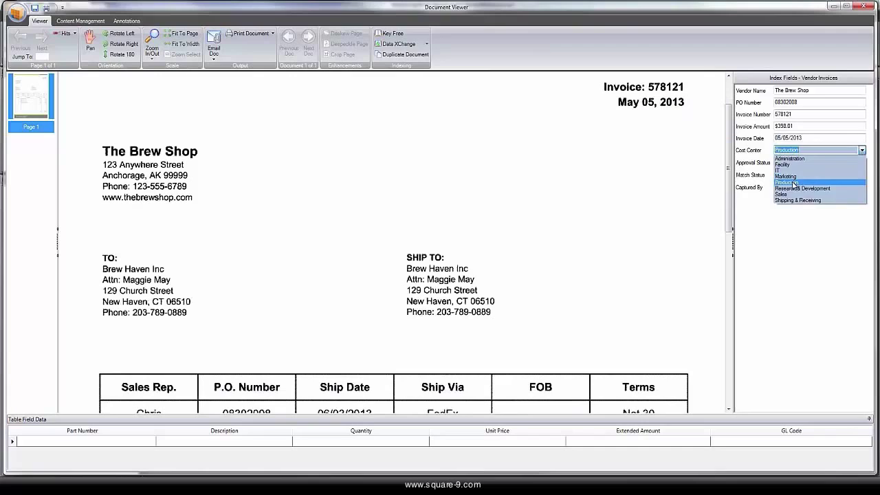
click(795, 185)
click(862, 162)
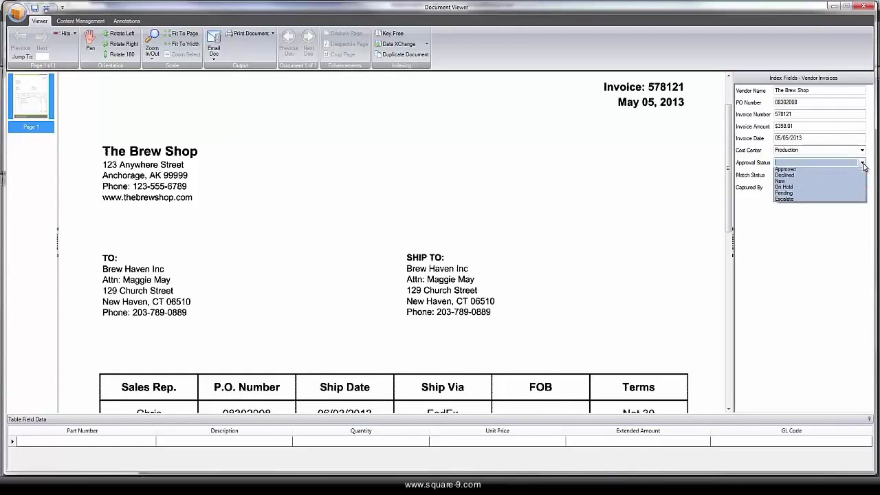
click(831, 195)
click(80, 444)
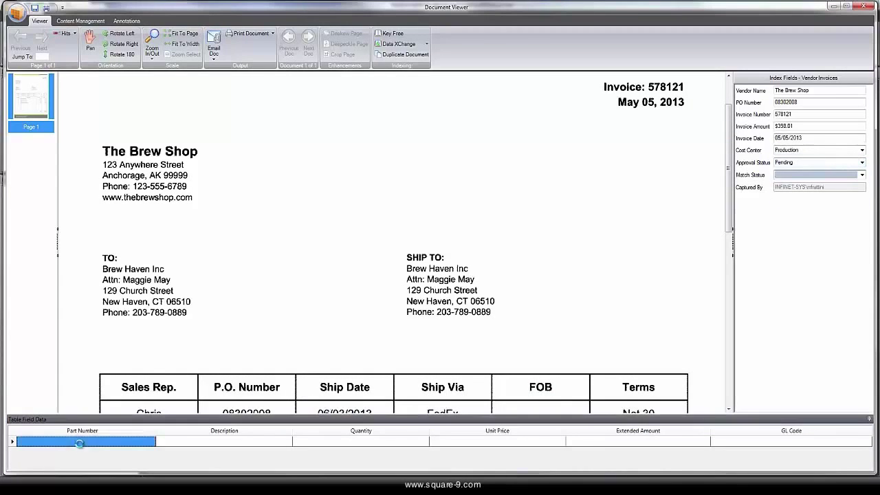
Capture the line items' part numbers, descriptions, quantities and unit prices from the invoice table
scroll(392, 241, down, 3)
drag(202, 253, 243, 345)
drag(253, 263, 345, 345)
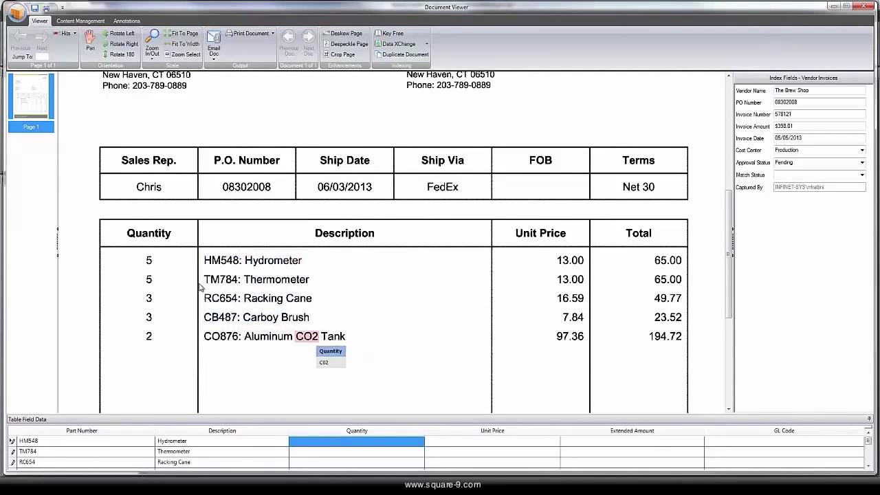
drag(139, 251, 165, 341)
drag(544, 253, 586, 344)
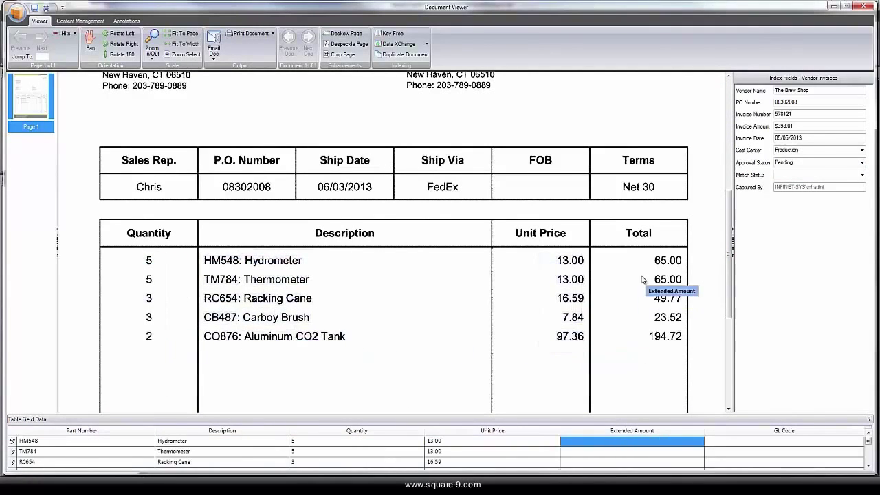
drag(640, 253, 680, 345)
Code HM548, CB487, C0876 as 03-Hardware, TM784 02-Office Supplies, RC654 05-Food, and close the viewer
click(868, 356)
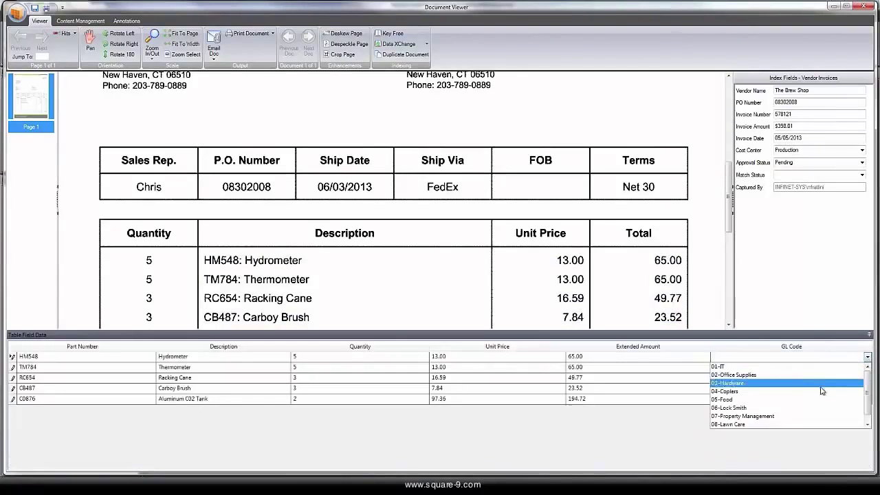
click(822, 385)
click(868, 366)
click(791, 385)
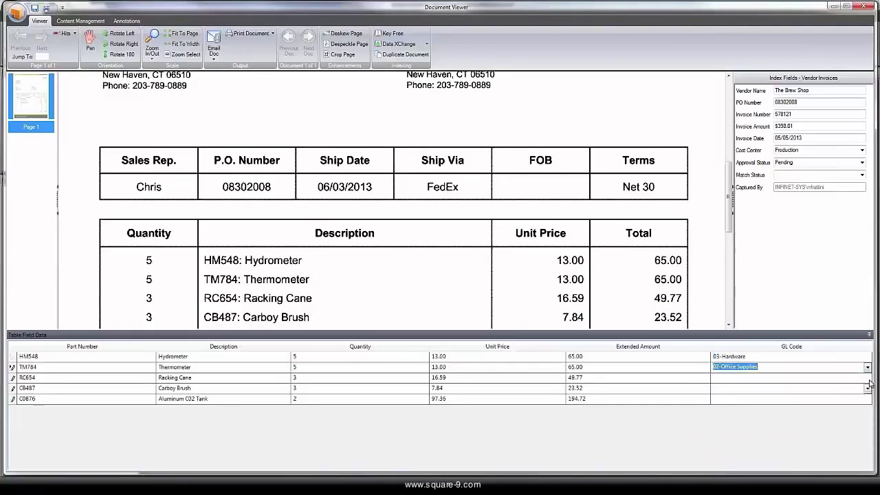
click(868, 377)
click(850, 420)
click(868, 388)
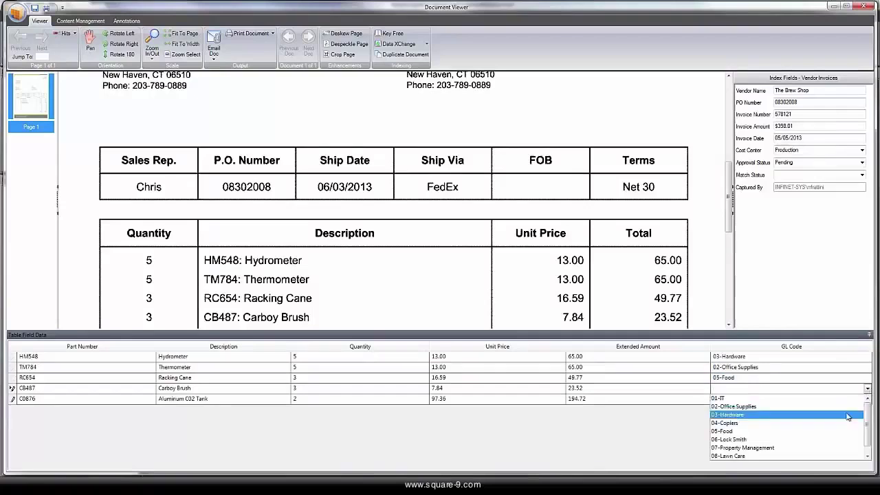
click(791, 415)
click(868, 399)
click(791, 425)
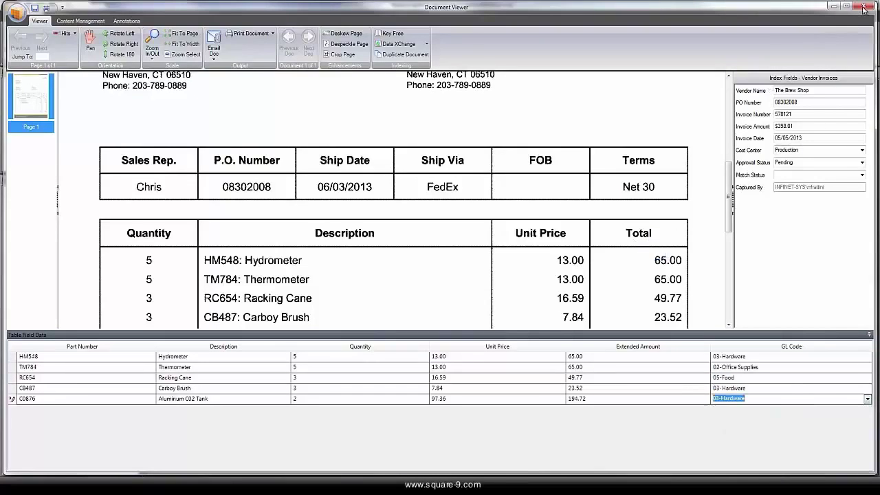
click(864, 7)
Browse Accounts Payable for vendor 'brew shop', then bring up The Brew Shop's Salesforce account
right_click(74, 208)
mouse_move(106, 218)
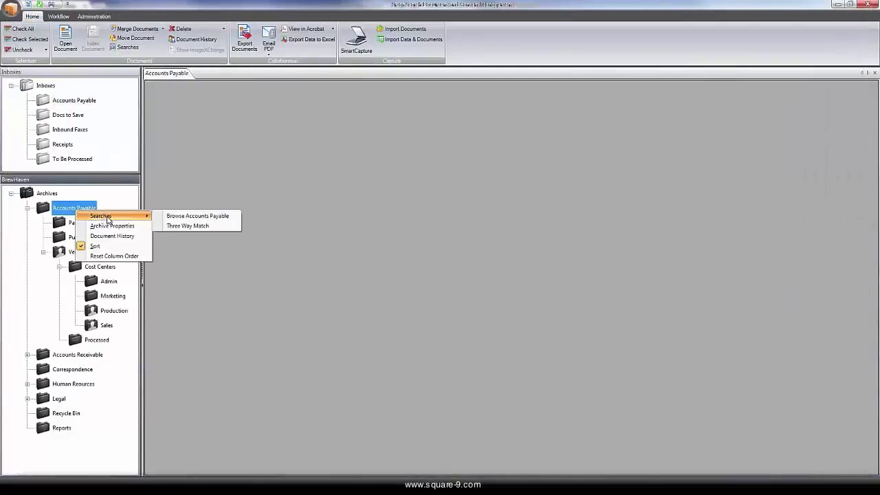
click(179, 216)
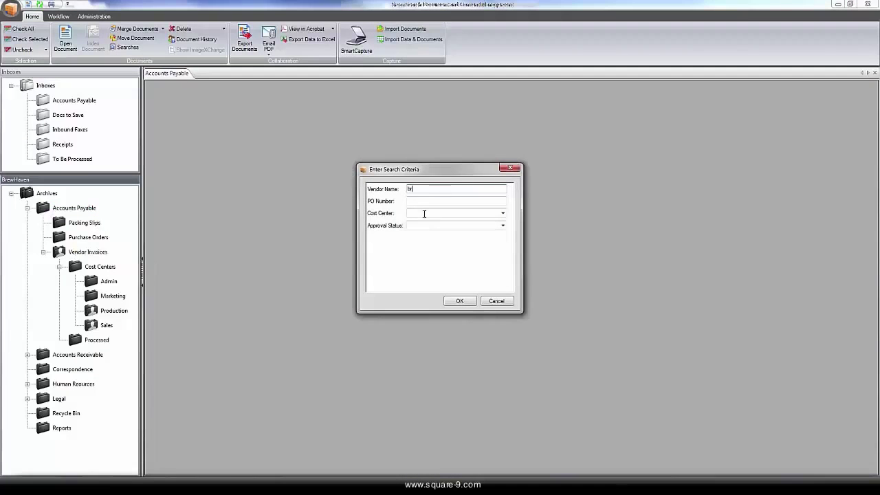
click(465, 304)
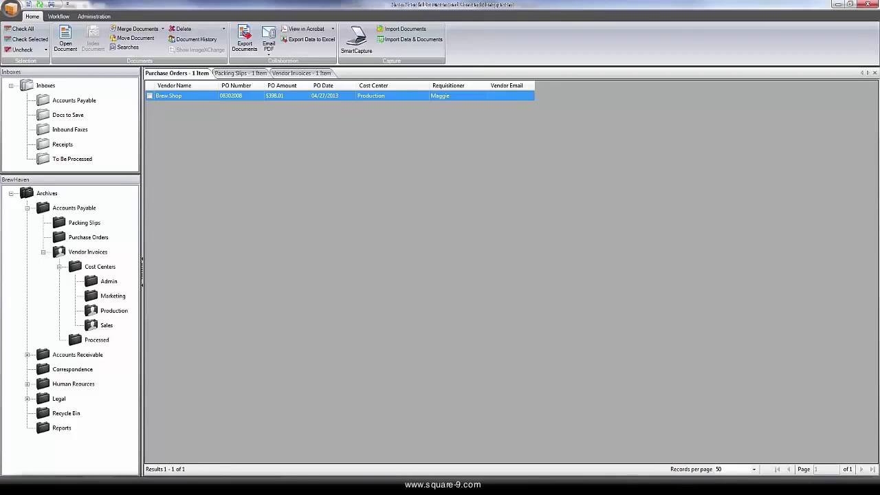
click(182, 433)
Copy order number 08302008 from the Salesforce open invoice to pull up its purchase order in SmartSearch
scroll(322, 324, down, 2)
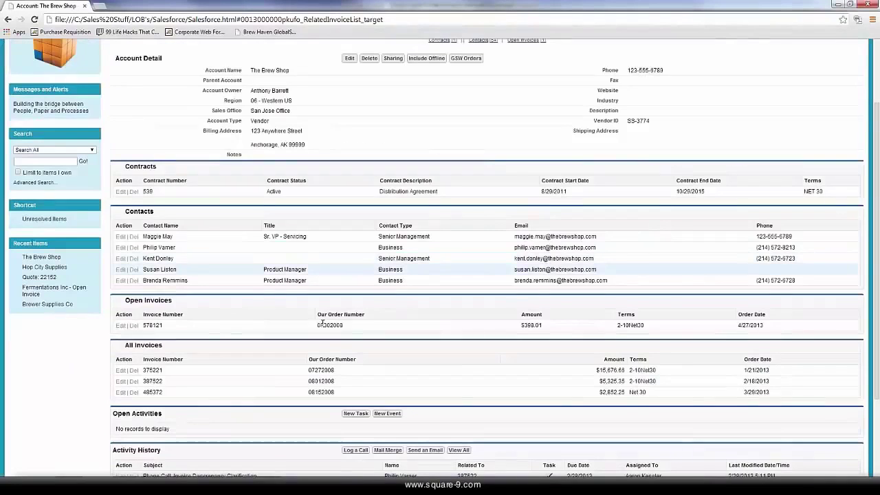
drag(317, 325, 343, 326)
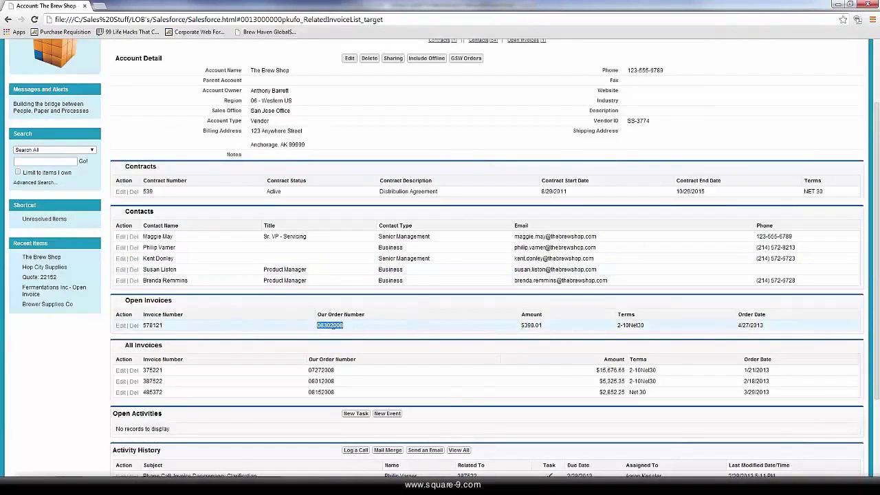
key(ctrl+c)
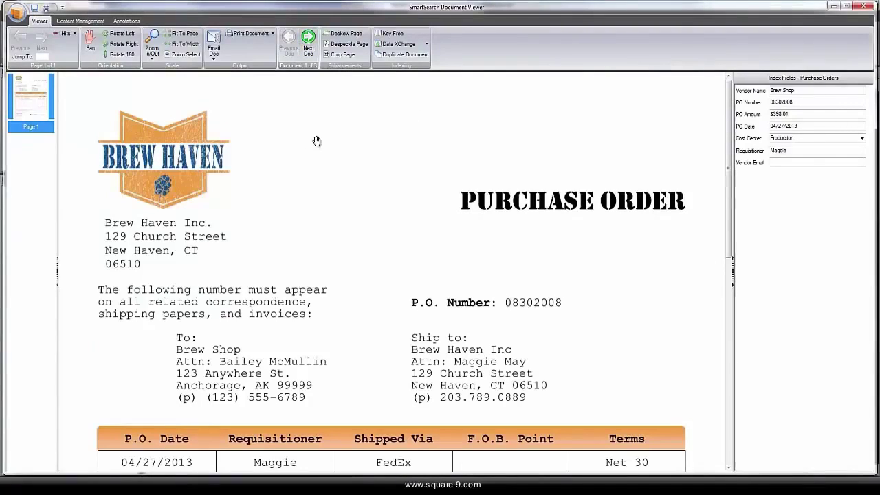
Step from purchase order 08302008 past the packing slip to invoice 578121, checking the Email Doc options
click(309, 44)
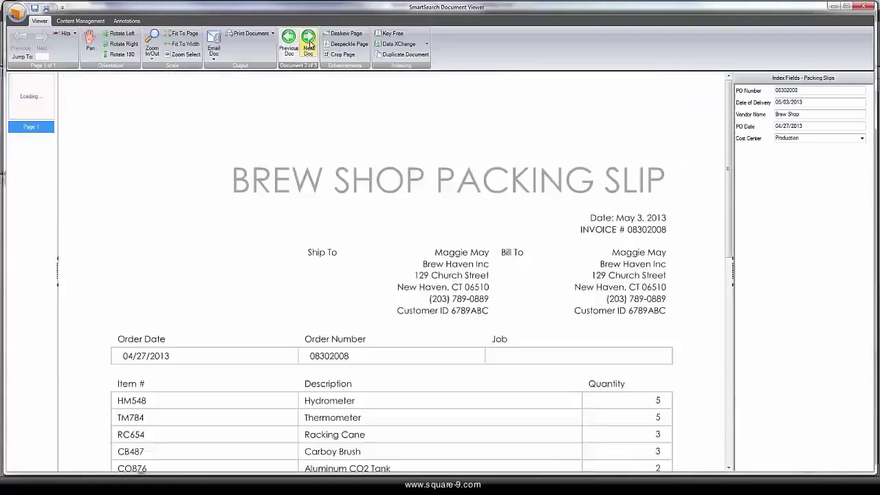
click(310, 44)
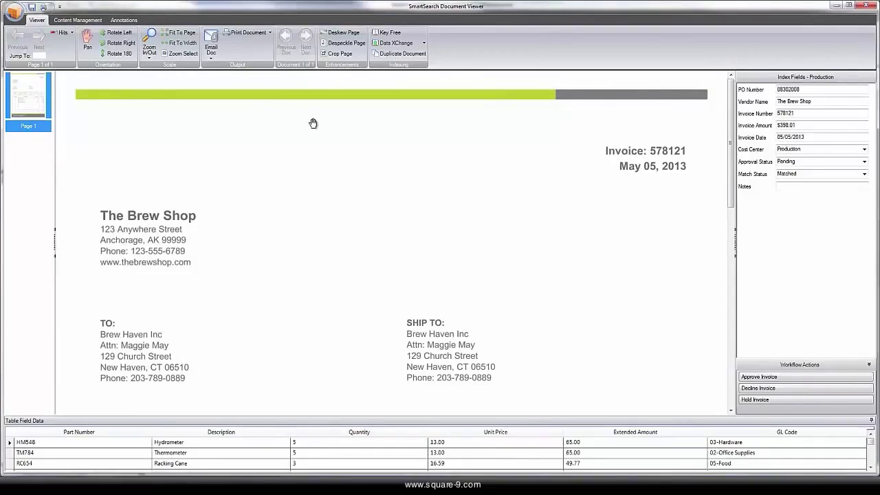
click(211, 52)
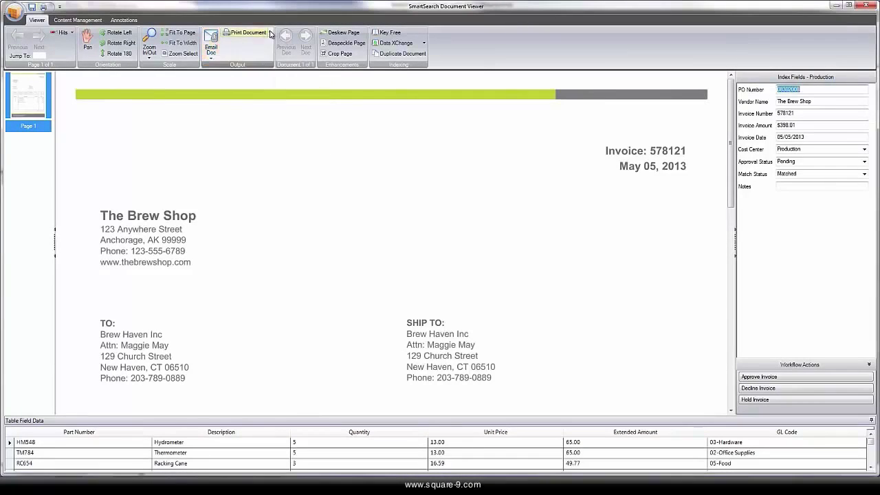
Highlight an area of invoice 578121 with the Annotations highlighter
click(124, 20)
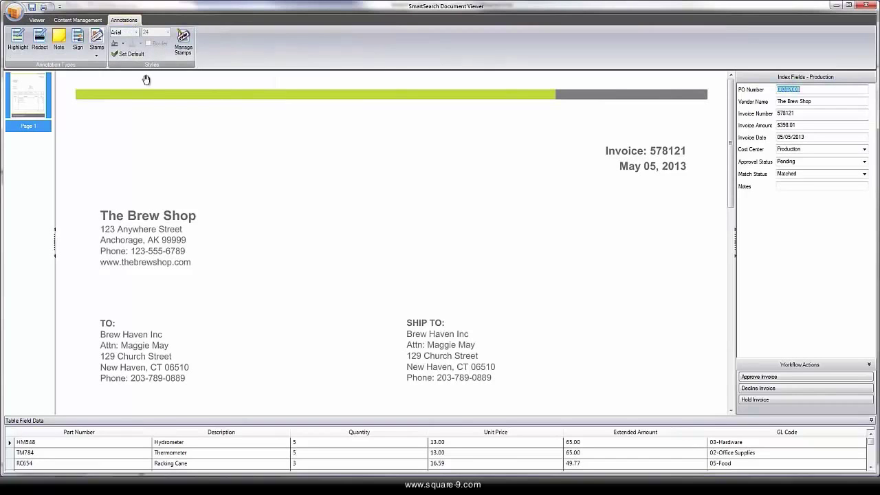
click(18, 43)
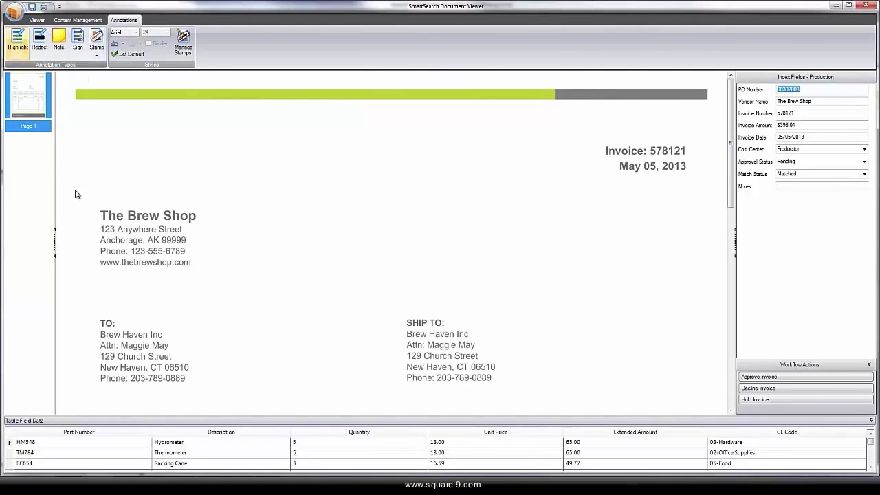
drag(731, 116, 721, 331)
click(96, 45)
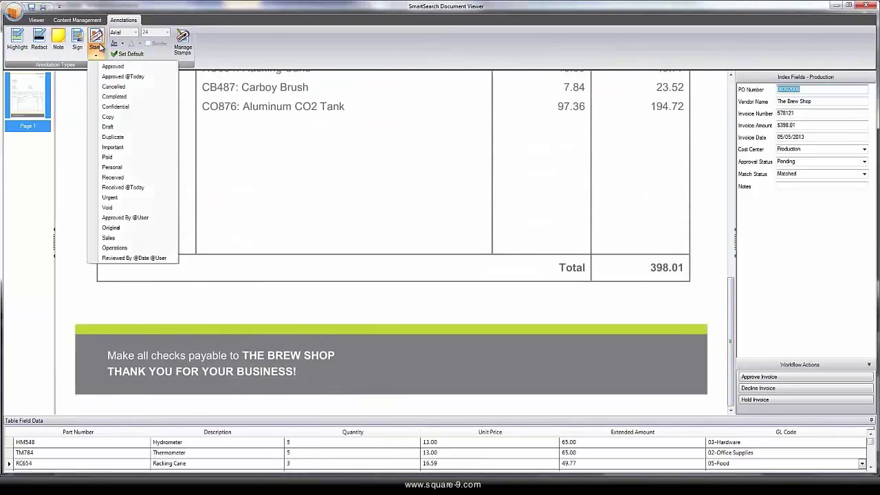
click(106, 77)
mouse_move(324, 287)
mouse_down()
mouse_move(528, 319)
mouse_move(659, 314)
mouse_up()
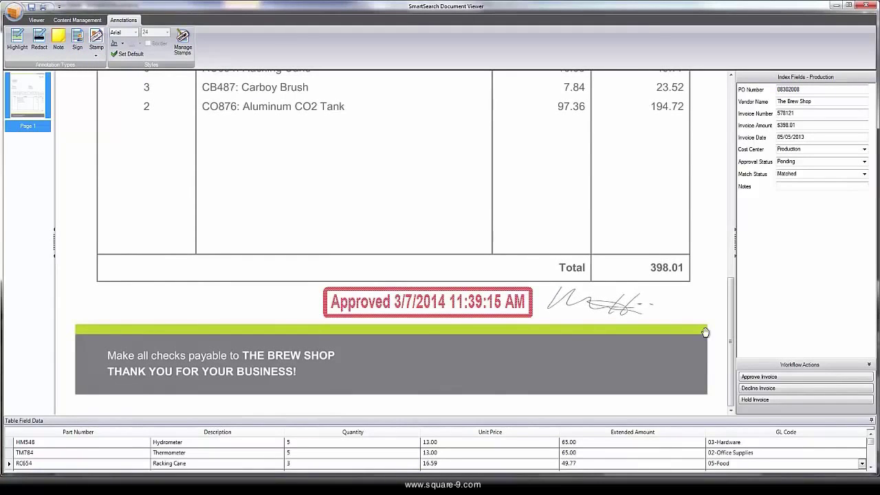
scroll(730, 337, up, 2)
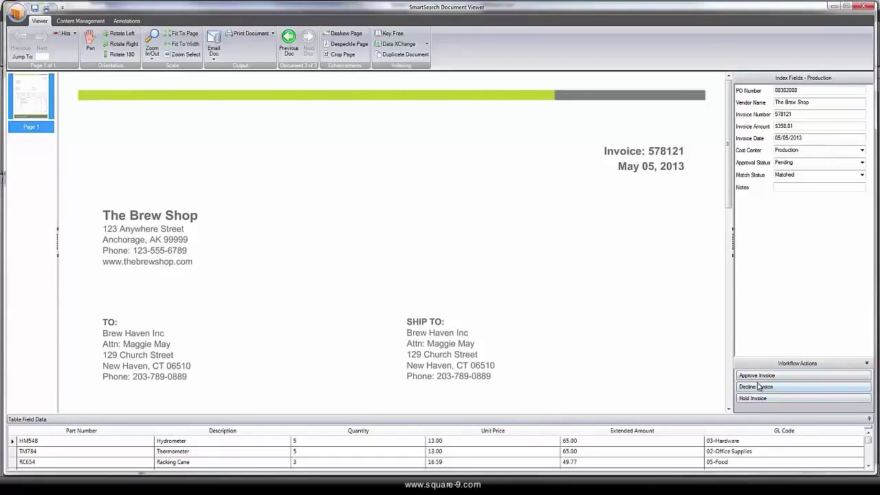
click(759, 377)
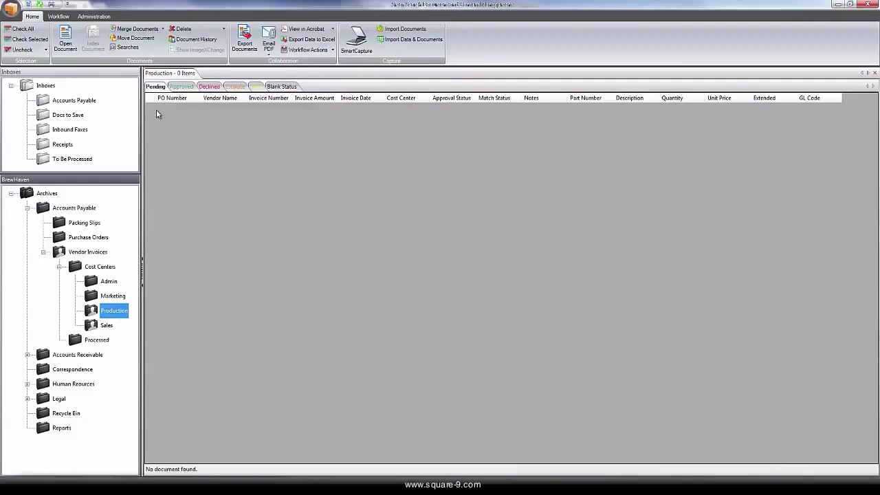
Review the Production Approved, Declined and Escalate queues, finding invoice 578121 under Escalate
click(187, 86)
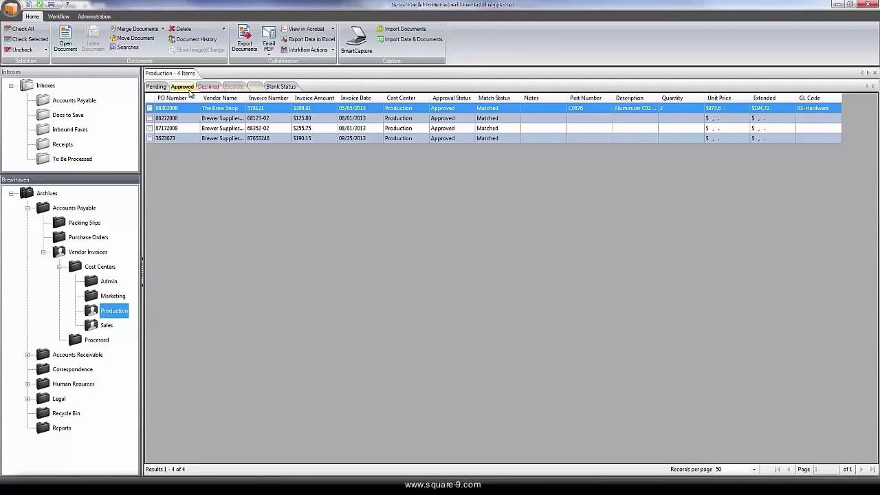
click(208, 87)
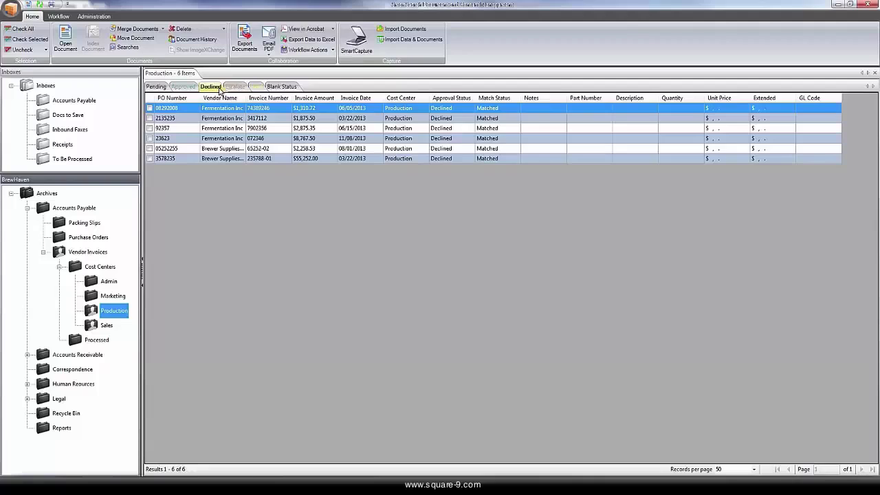
click(233, 87)
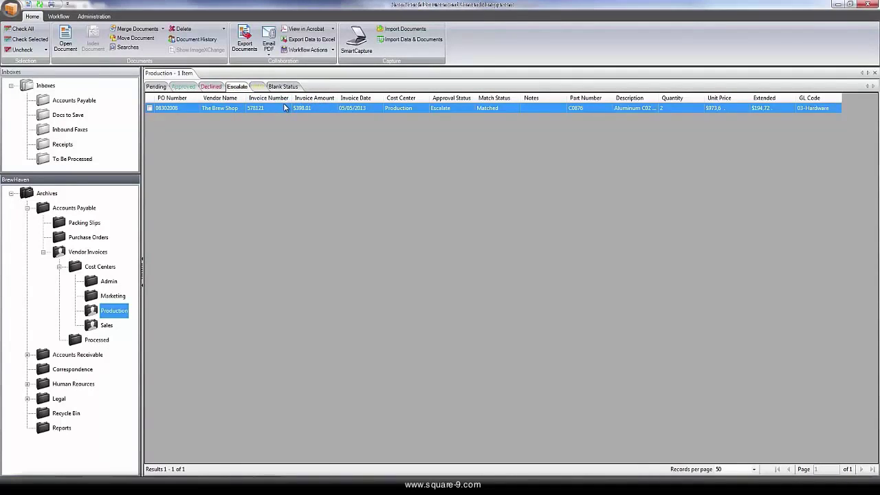
Select the Brew Shop invoice 578121 and show its Document History audit log
click(149, 108)
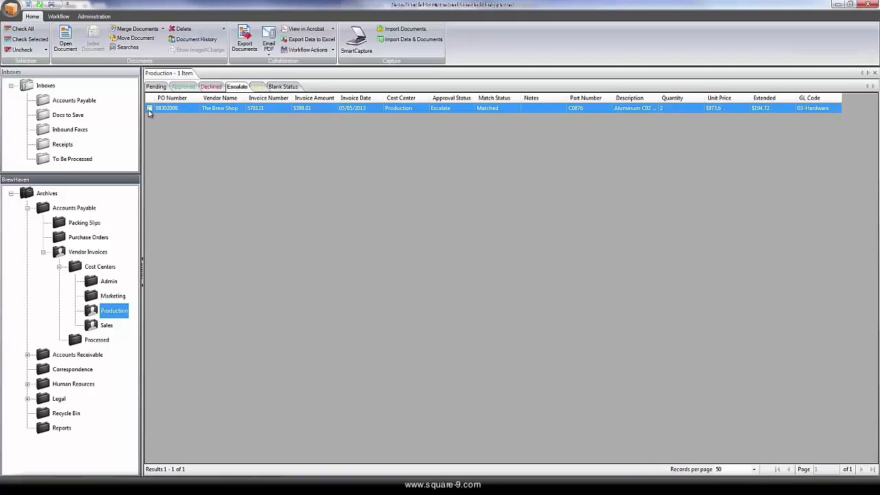
click(187, 41)
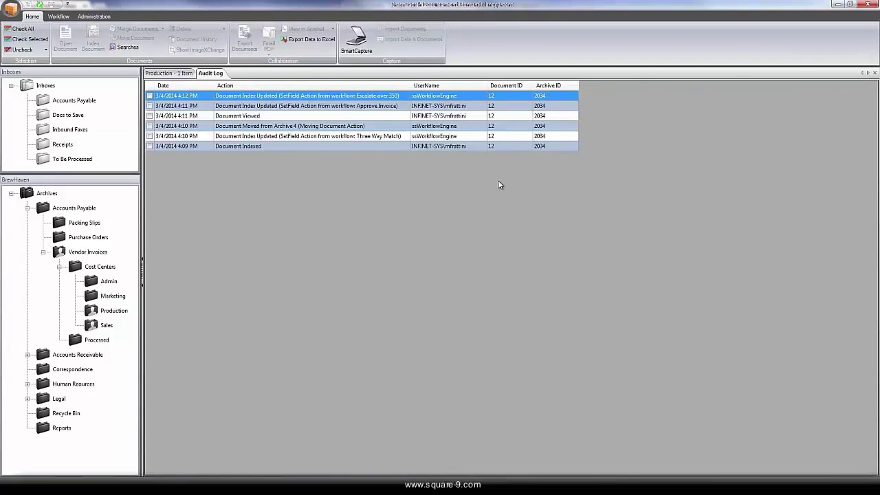